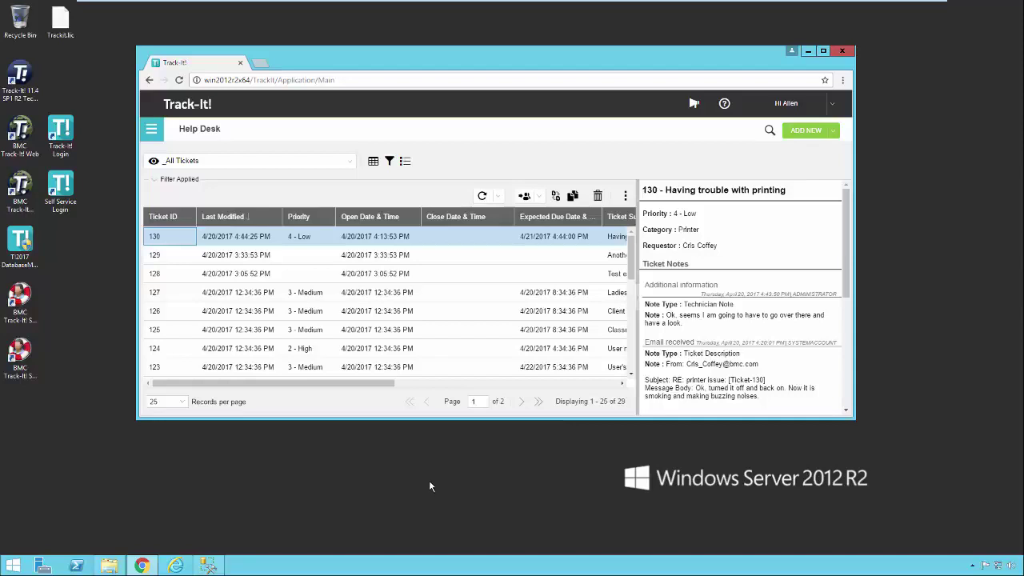
Step: Maximize the Track-It! Help Desk window to full screen
{"action": "key", "text": "super+Up"}
Step: Under Configuration > Incoming and Outgoing Emails, set the IMAP mailbox to imap.gmail.com, port 993, SSL
{"action": "left_click", "coordinate": [12, 74]}
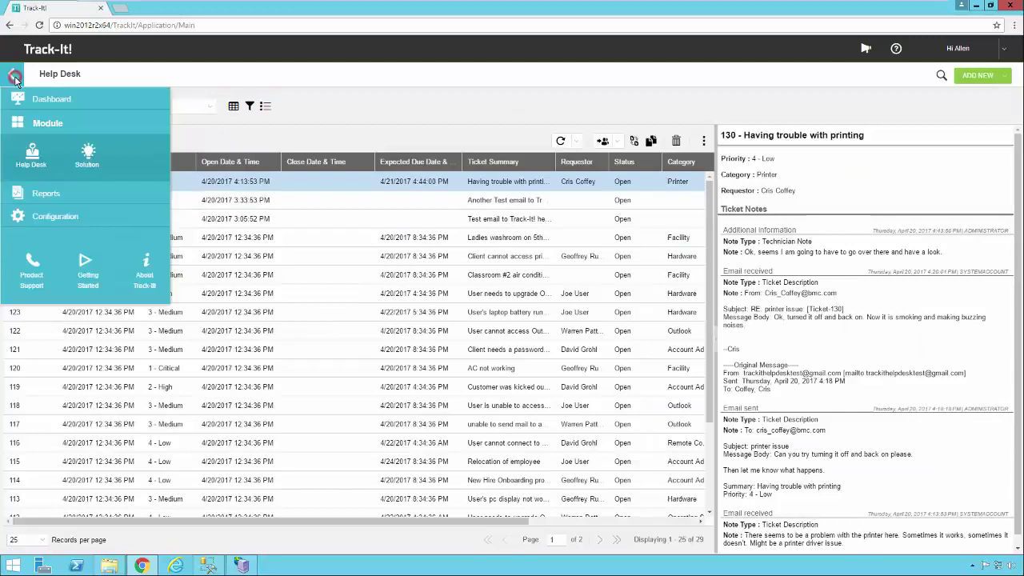
{"action": "left_click", "coordinate": [54, 220]}
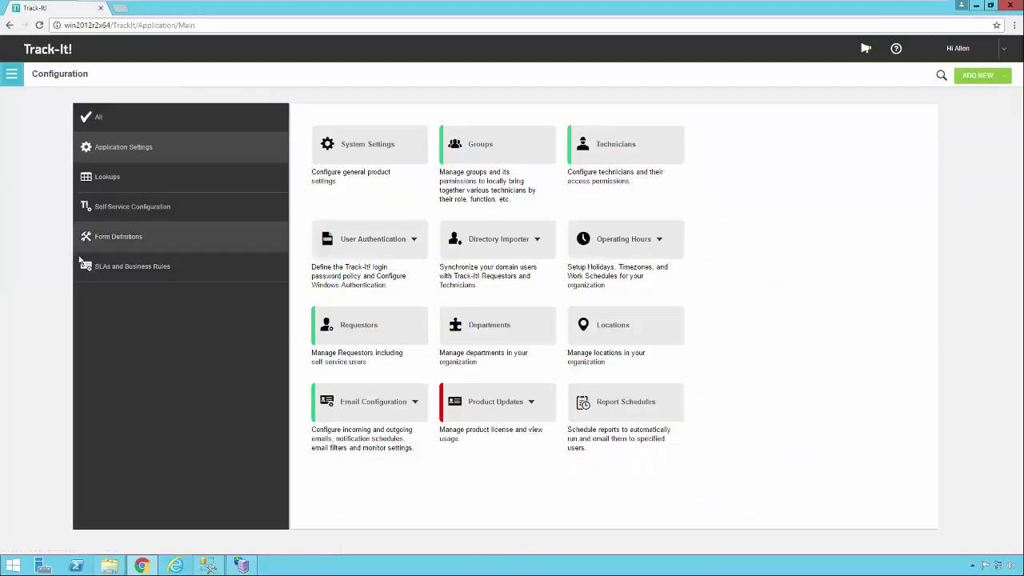
{"action": "left_click", "coordinate": [415, 403]}
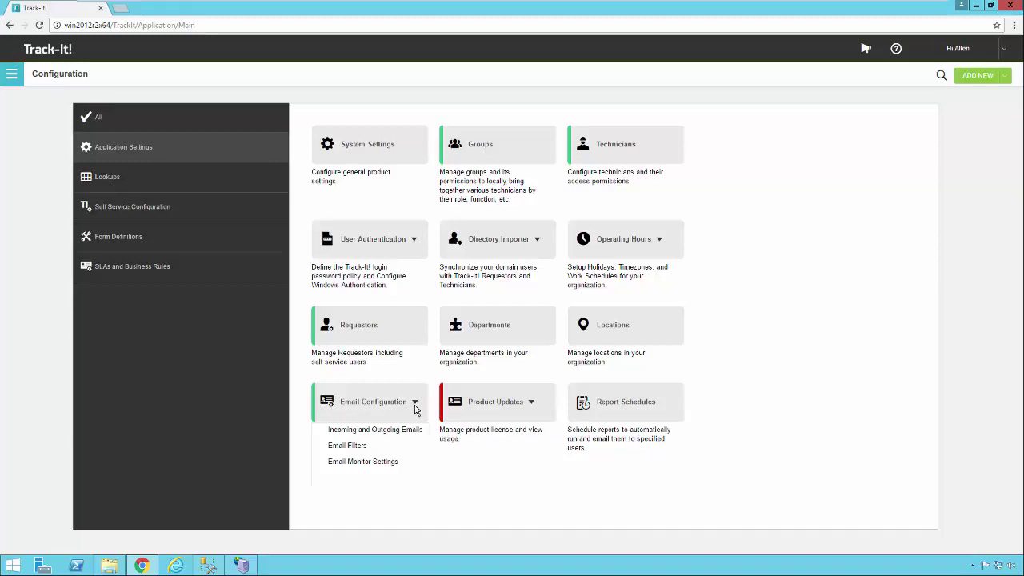
{"action": "left_click", "coordinate": [376, 432]}
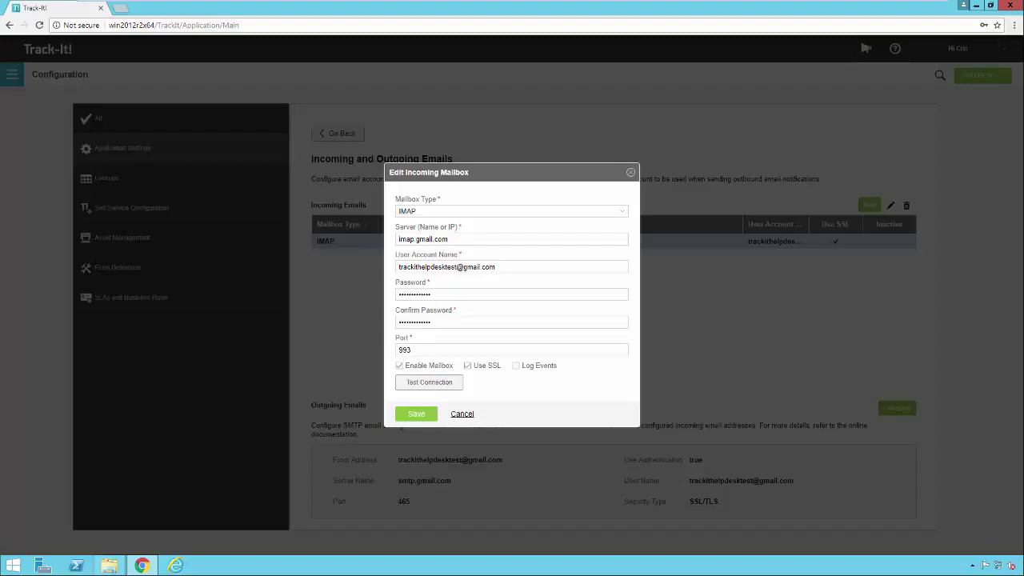
{"action": "key", "text": "Return"}
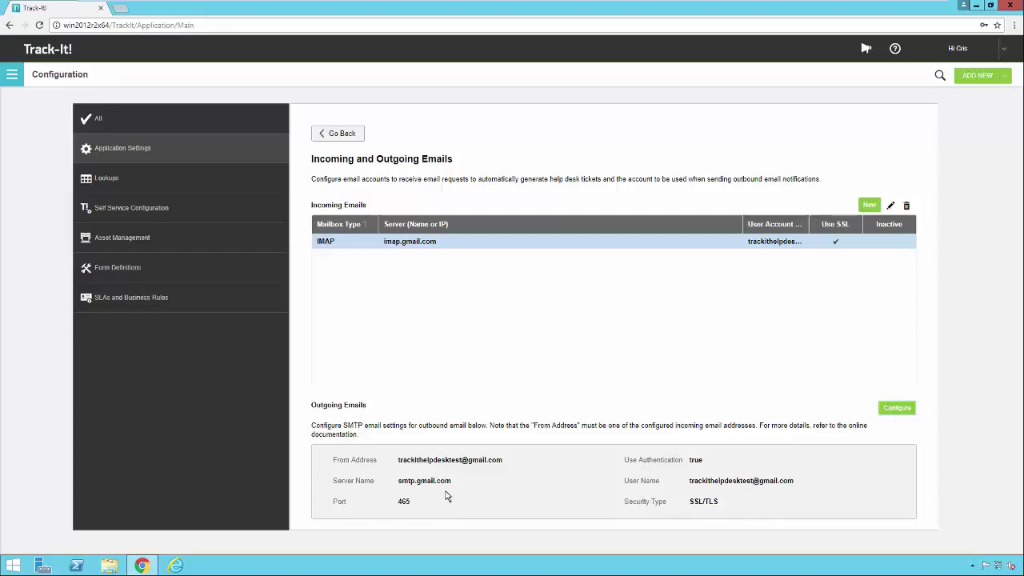
{"action": "left_click", "coordinate": [891, 410]}
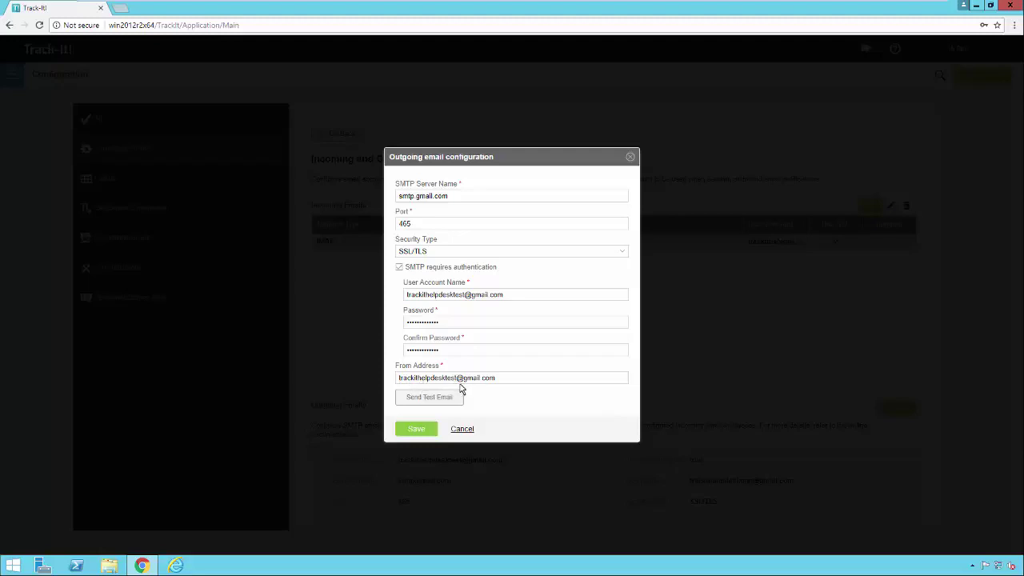
{"action": "left_click", "coordinate": [440, 394]}
{"action": "left_click", "coordinate": [430, 400]}
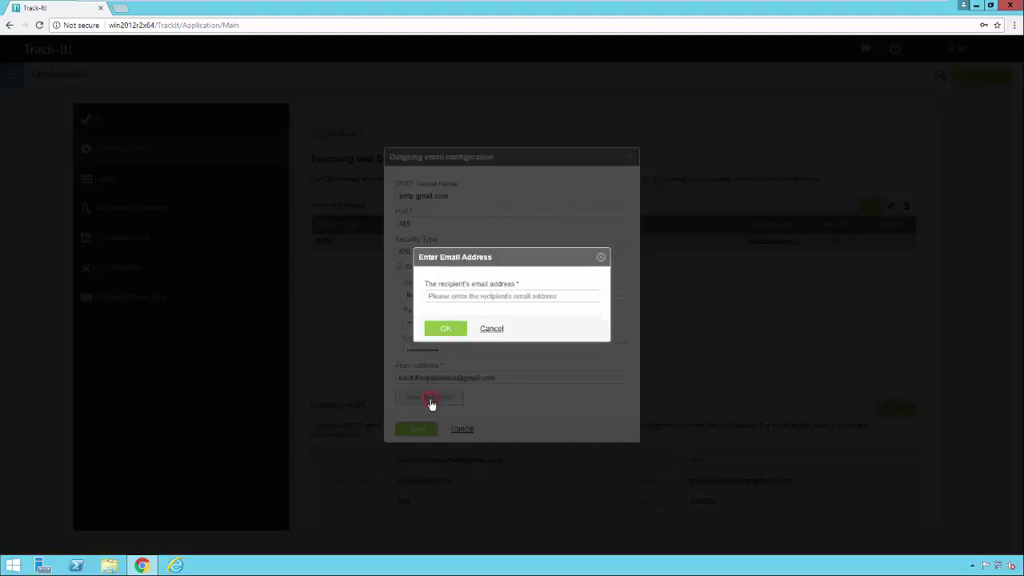
{"action": "left_click", "coordinate": [492, 328]}
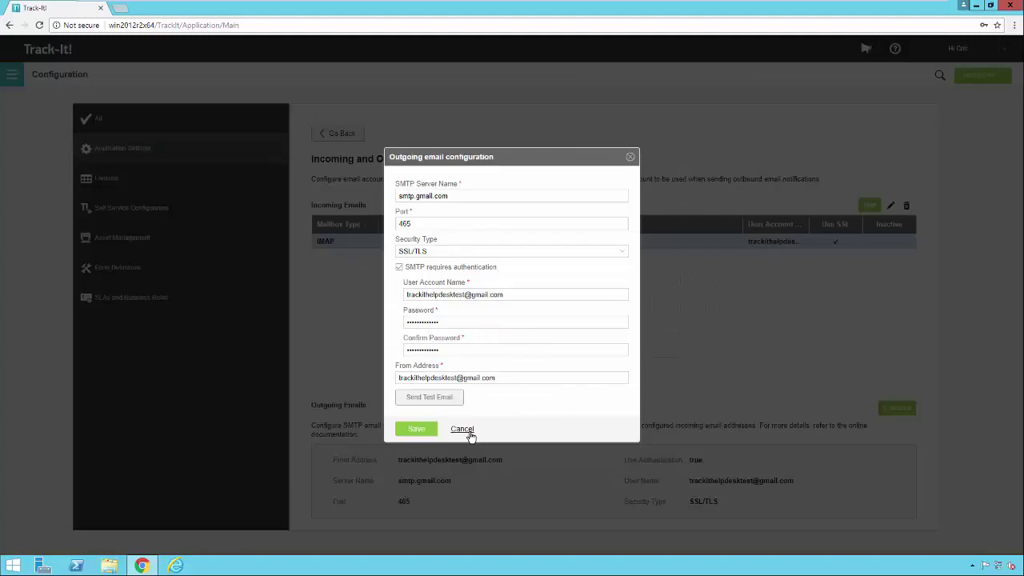
{"action": "left_click", "coordinate": [469, 434]}
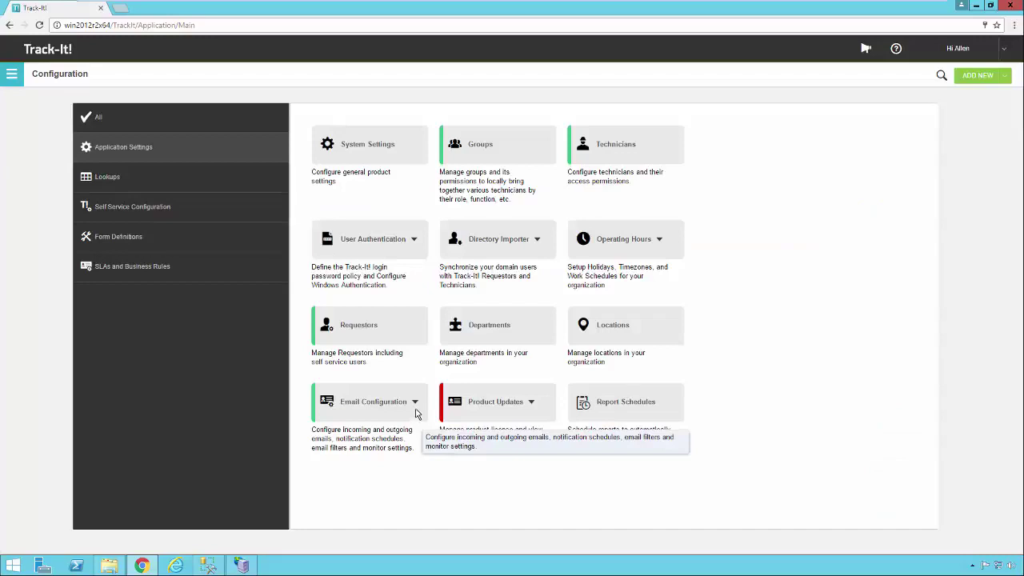
Step: Open Email Filters from Email Configuration and view the Rules for Subject tab
{"action": "left_click", "coordinate": [415, 404]}
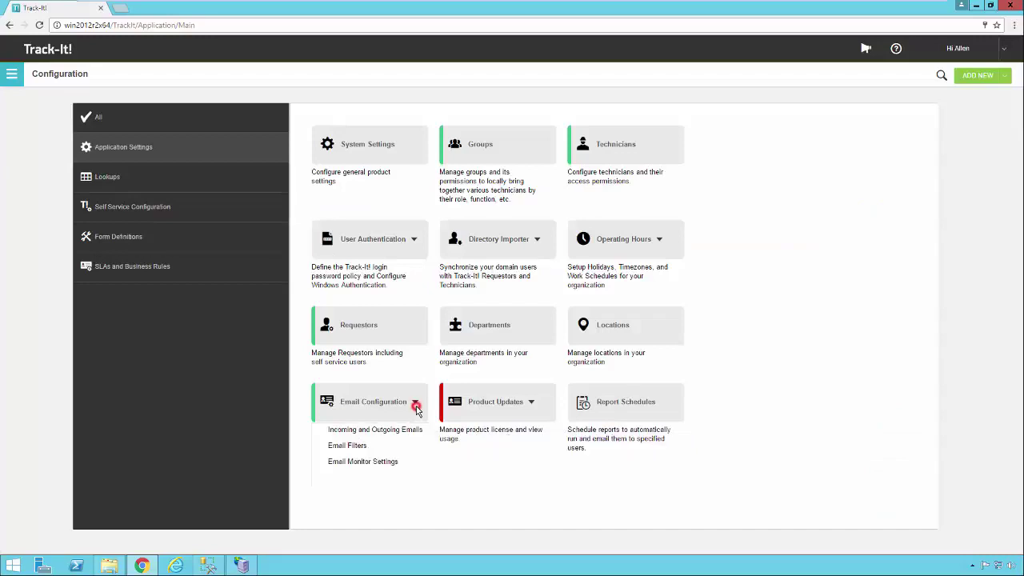
{"action": "left_click", "coordinate": [362, 447]}
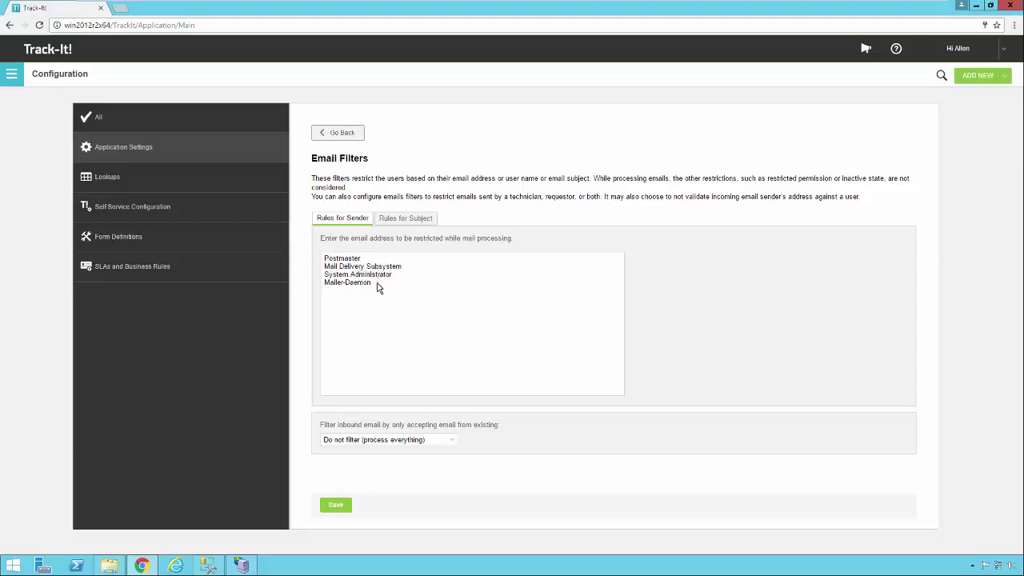
{"action": "left_click", "coordinate": [402, 219]}
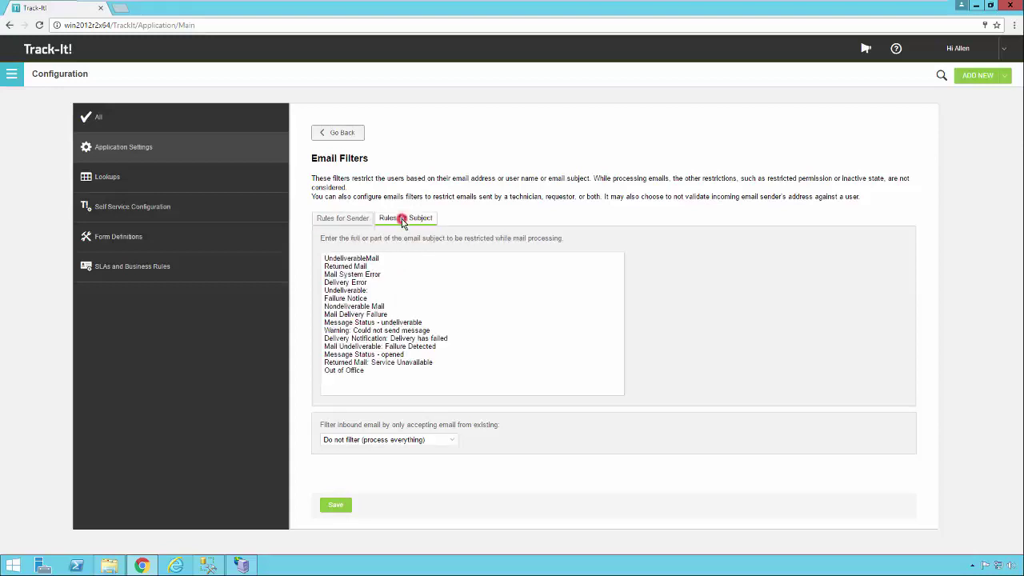
Step: Keep the sender filter at 'Do not filter (process everything)' and leave Email Filters via Go Back
{"action": "left_click", "coordinate": [371, 377]}
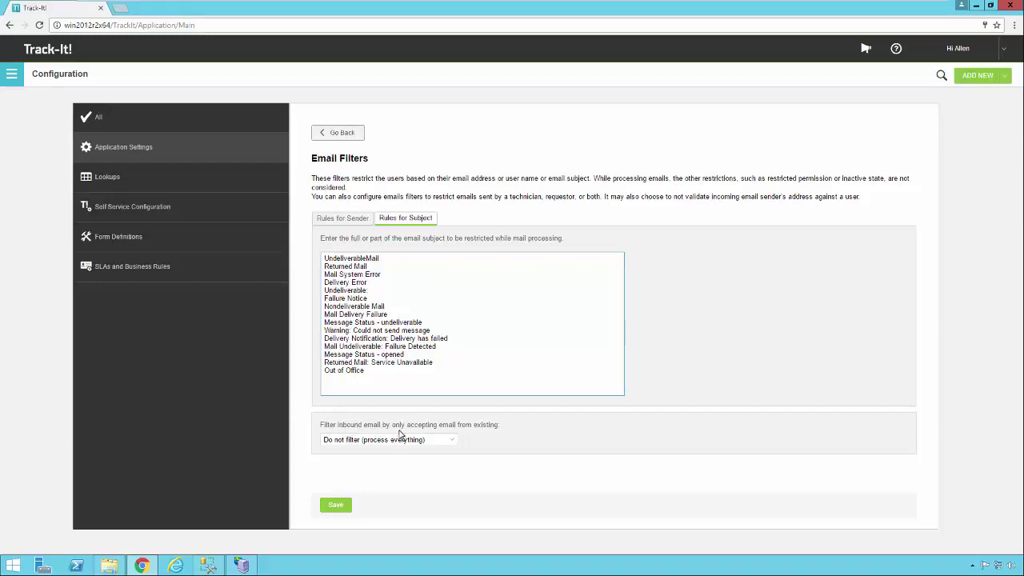
{"action": "left_click", "coordinate": [453, 440]}
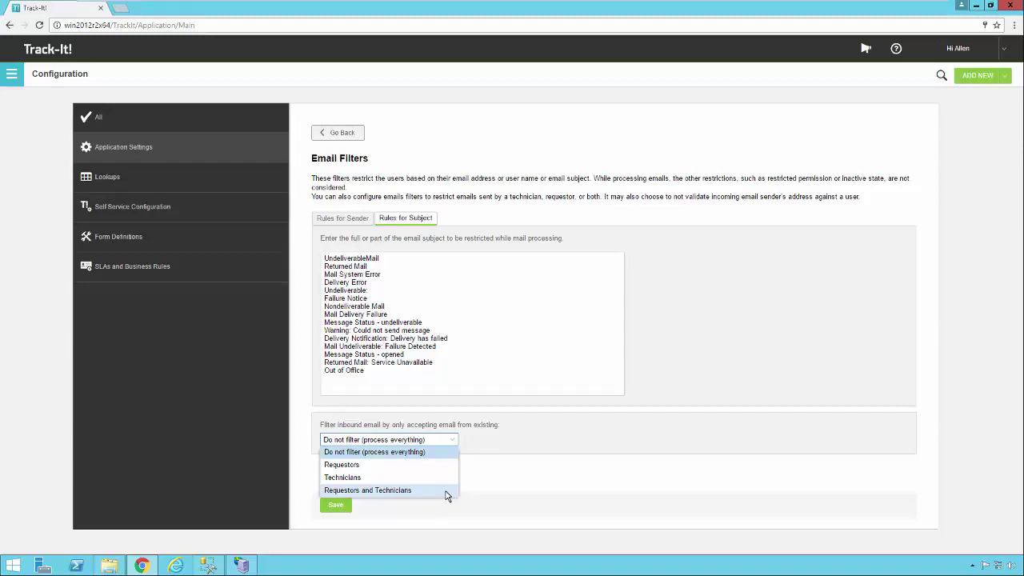
{"action": "left_click", "coordinate": [452, 440]}
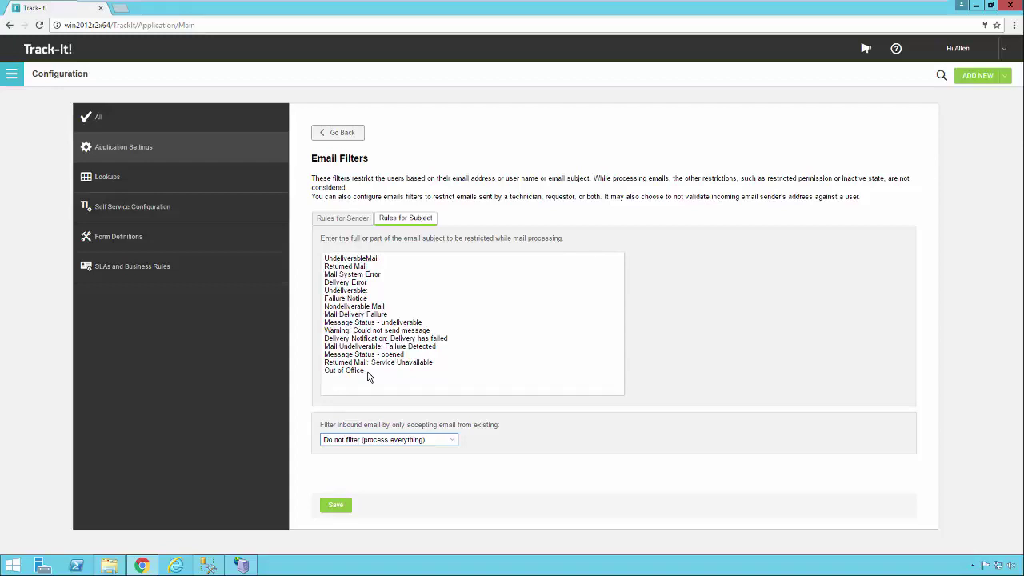
{"action": "left_click", "coordinate": [338, 133]}
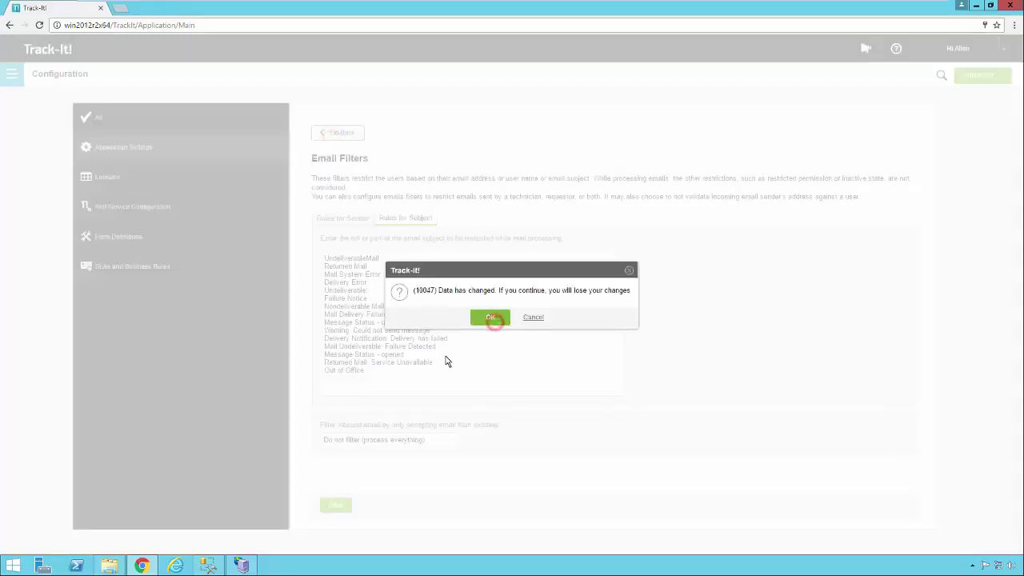
Step: Discard changes, review Email Monitor Settings (1-minute poll interval, 10 emails), then go back
{"action": "left_click", "coordinate": [486, 320]}
{"action": "left_click", "coordinate": [413, 407]}
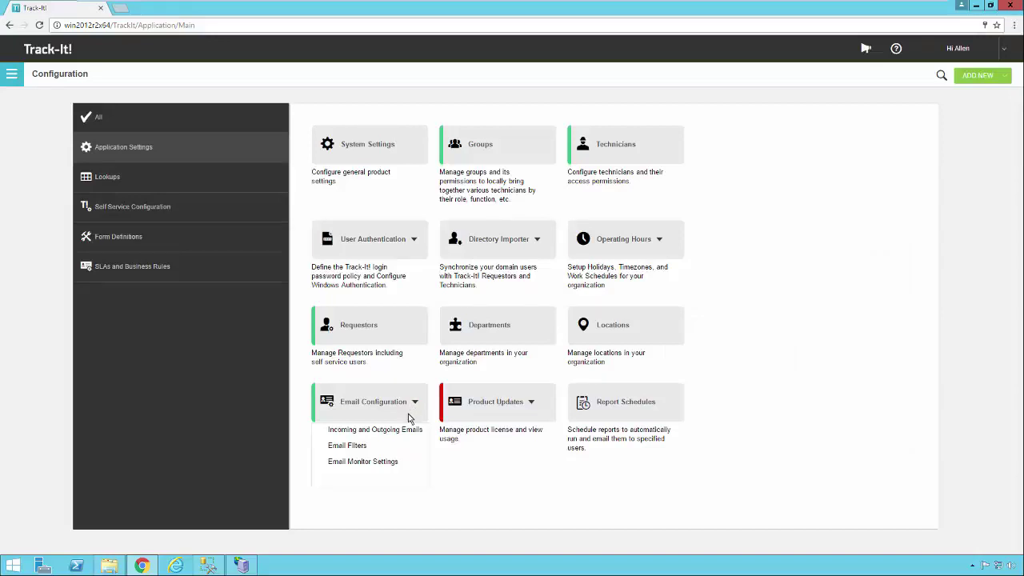
{"action": "left_click", "coordinate": [357, 465]}
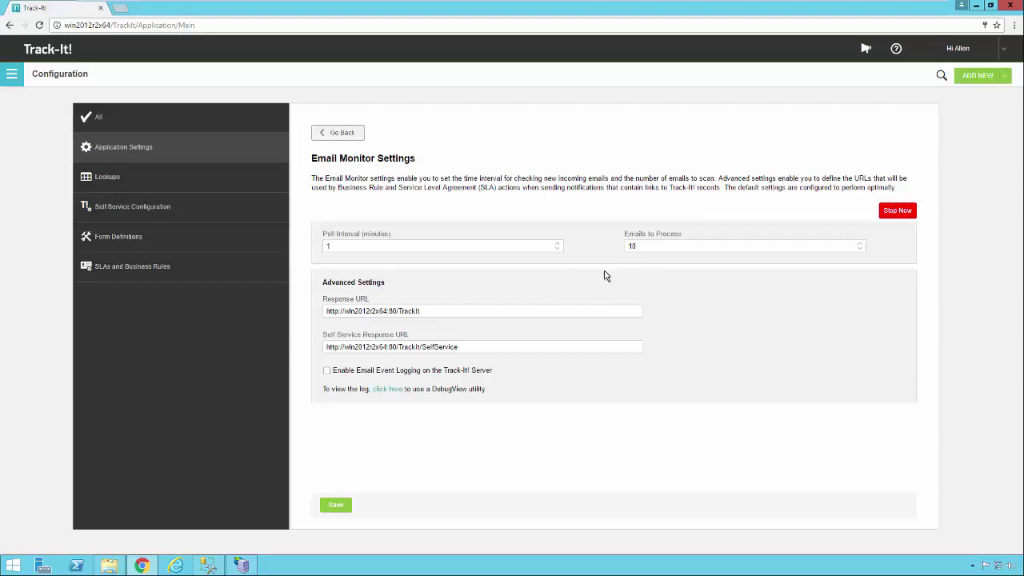
{"action": "left_click", "coordinate": [560, 249]}
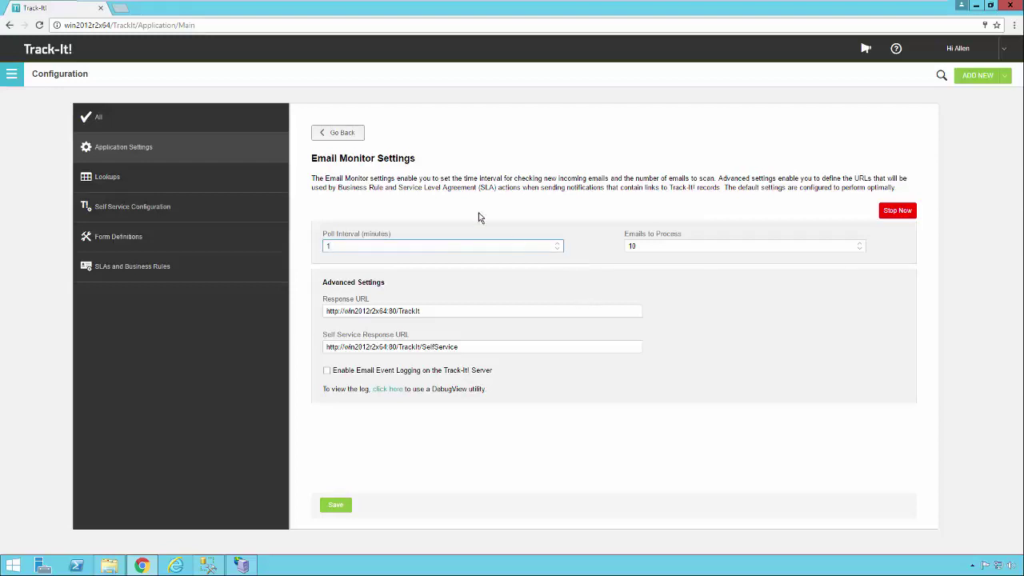
{"action": "left_click", "coordinate": [337, 132]}
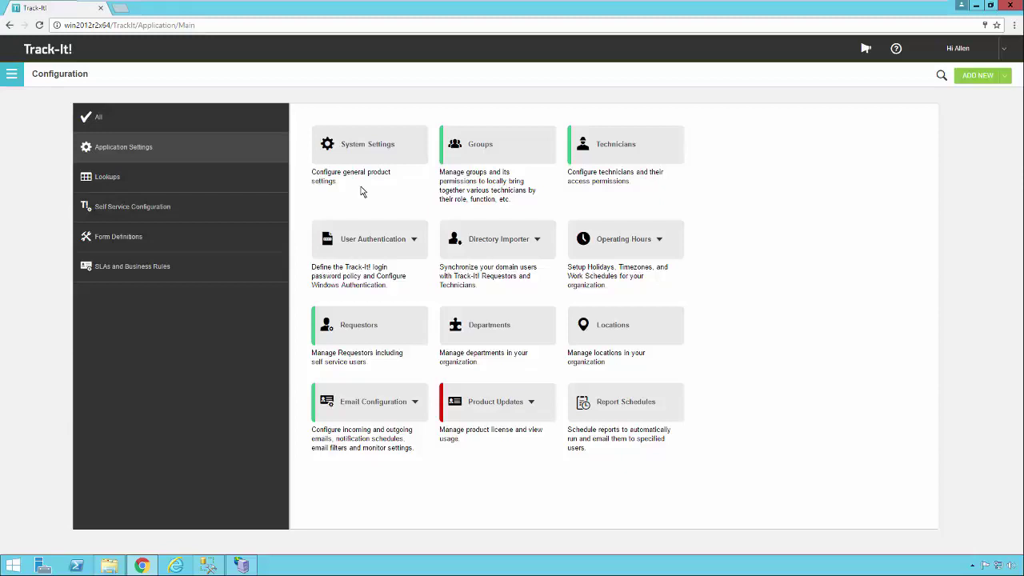
{"action": "left_click", "coordinate": [187, 274]}
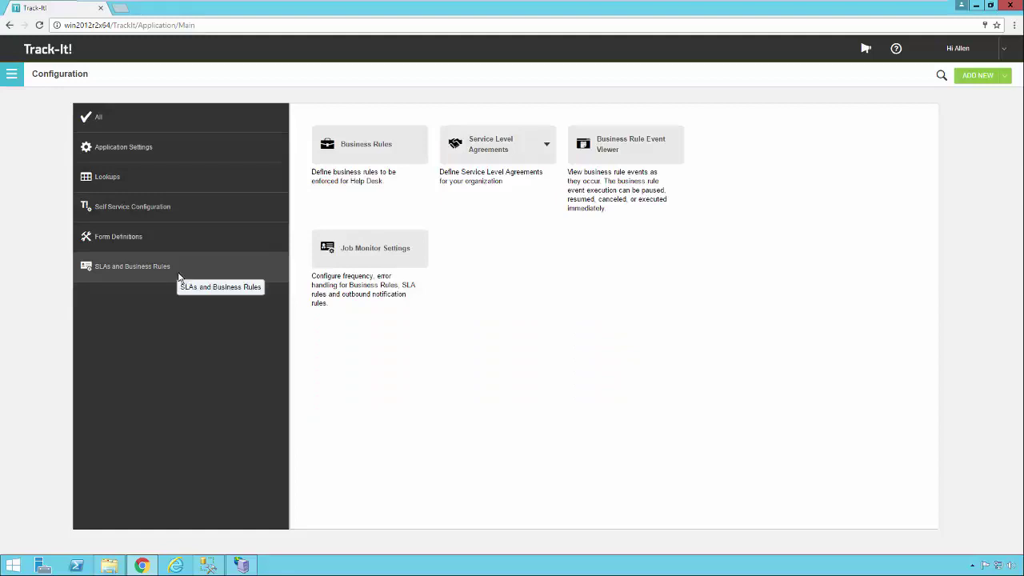
{"action": "left_click", "coordinate": [395, 152]}
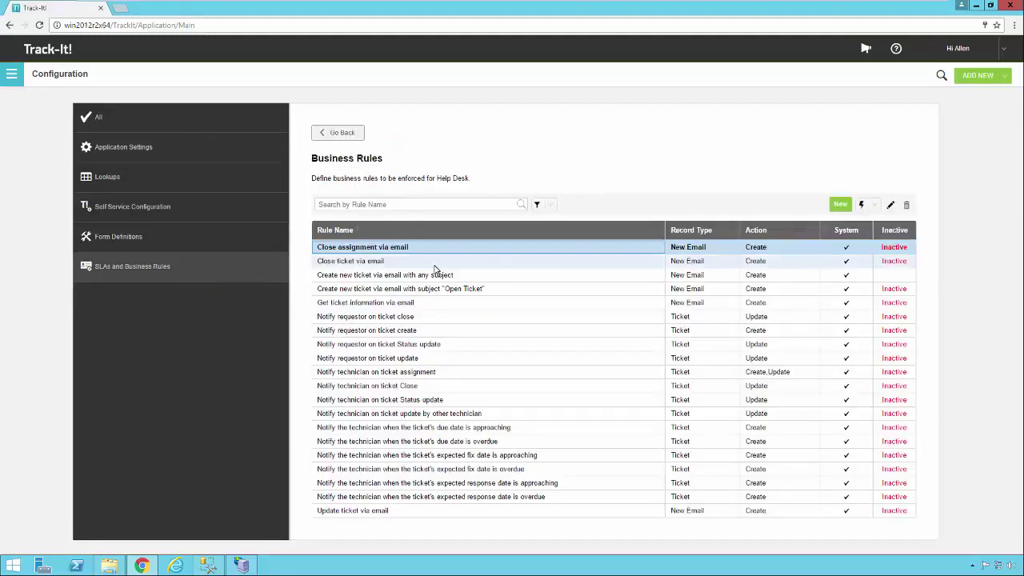
{"action": "left_click", "coordinate": [479, 277]}
{"action": "mouse_move", "coordinate": [515, 282]}
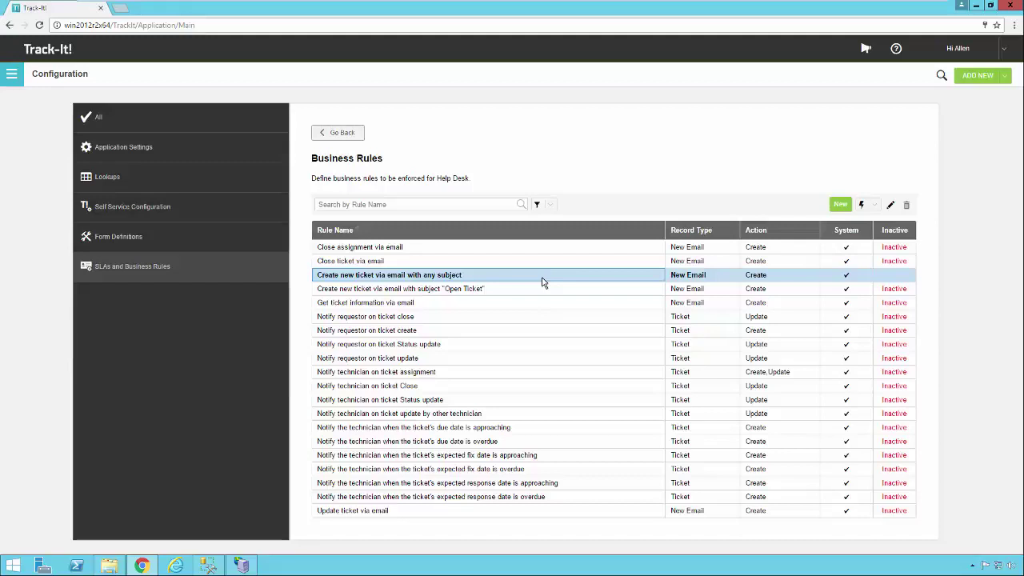
{"action": "mouse_move", "coordinate": [541, 282]}
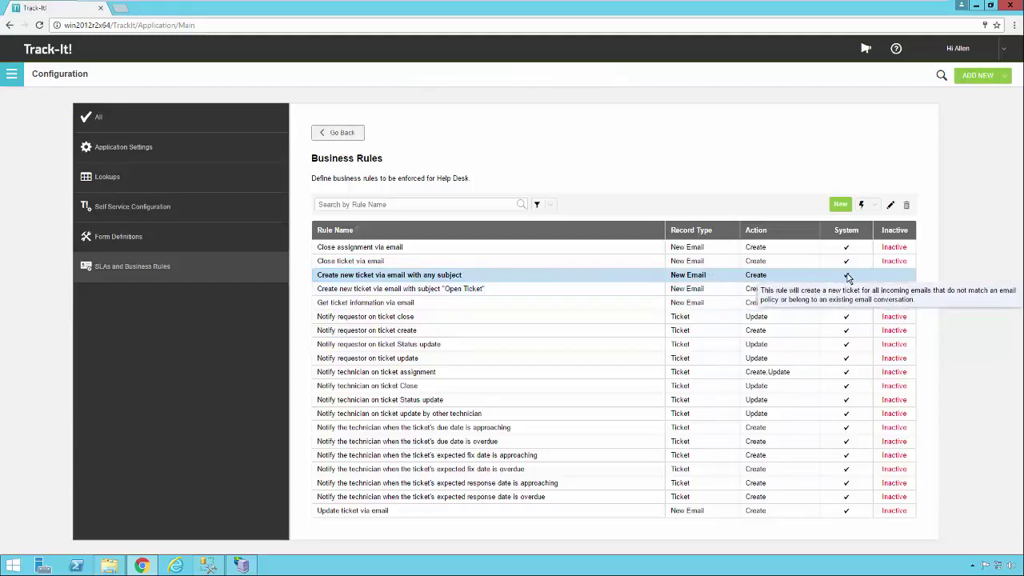
{"action": "double_click", "coordinate": [567, 275]}
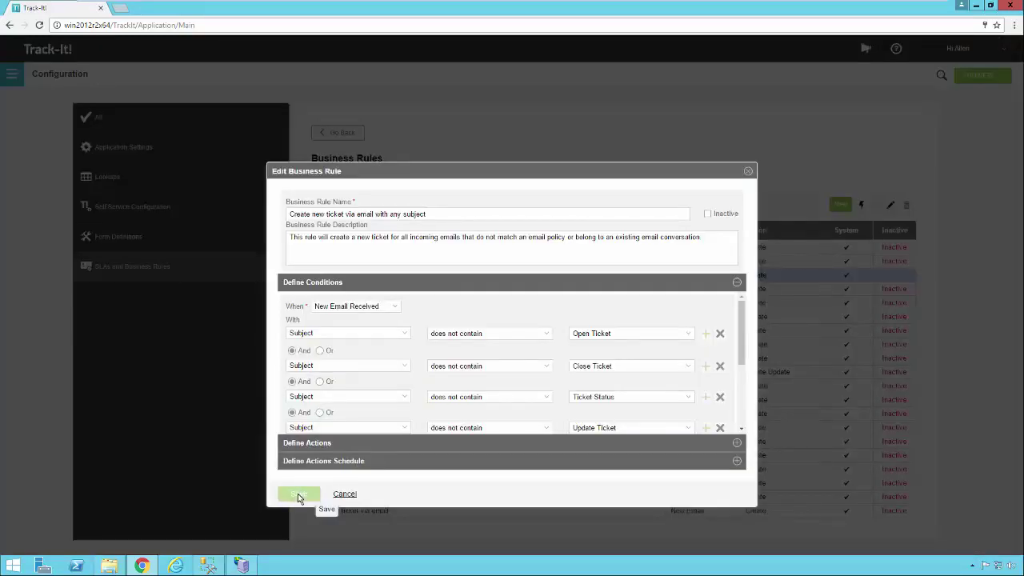
{"action": "left_click", "coordinate": [707, 214]}
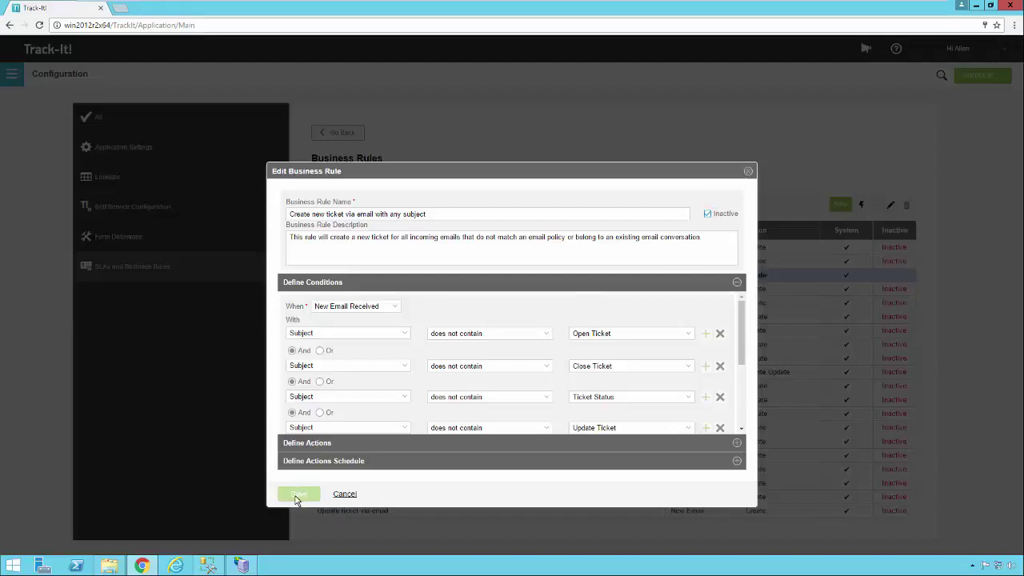
{"action": "left_click", "coordinate": [748, 171]}
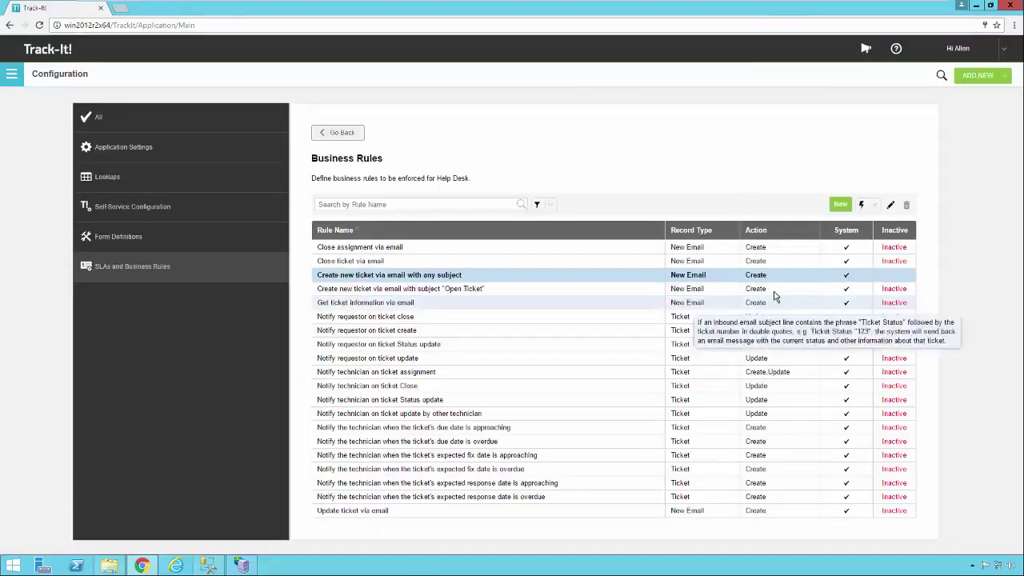
Step: Deactivate, then reactivate, the 'Create new ticket via email with any subject' rule through More Actions
{"action": "left_click", "coordinate": [850, 276]}
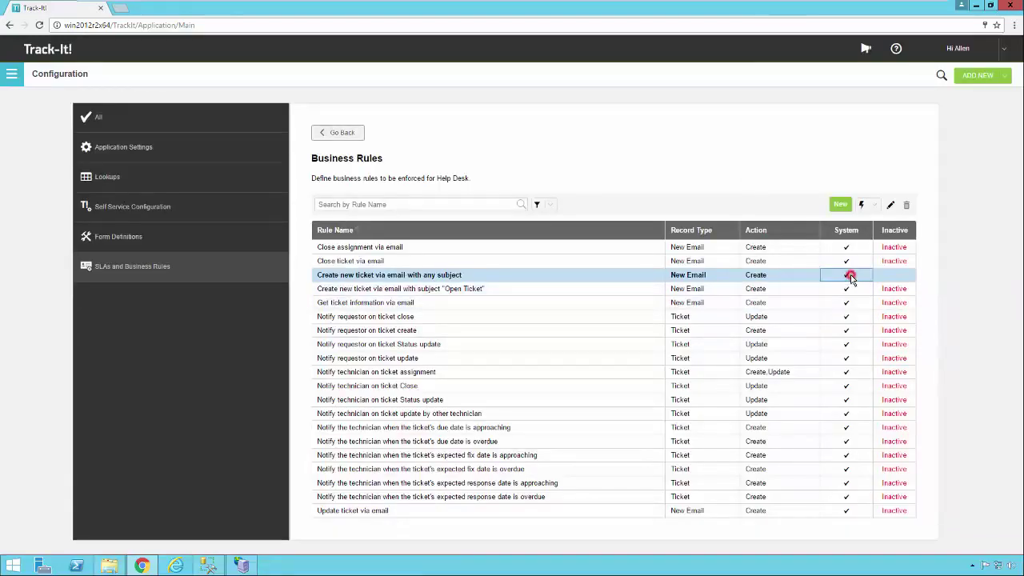
{"action": "left_click", "coordinate": [875, 206]}
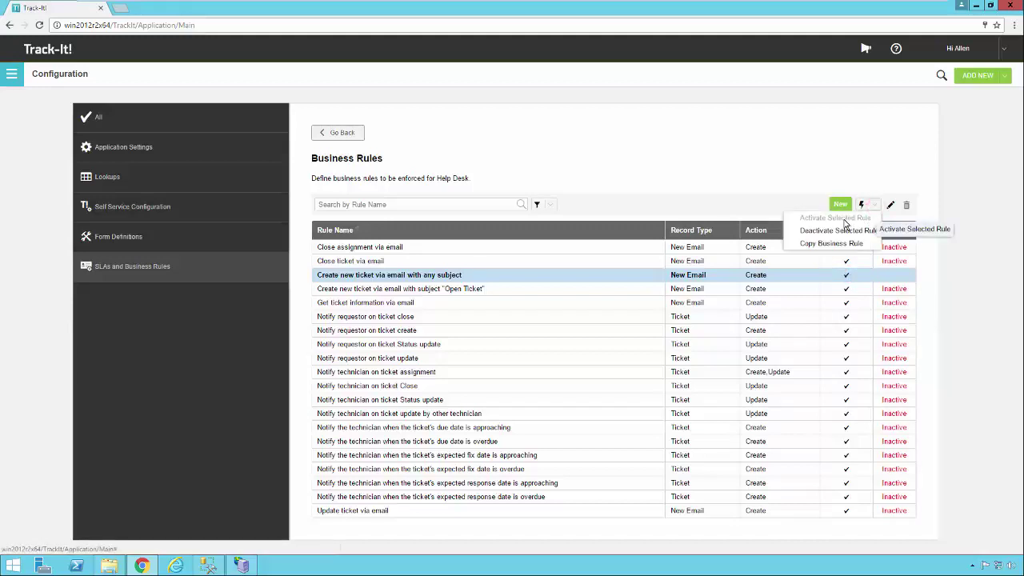
{"action": "left_click", "coordinate": [816, 230]}
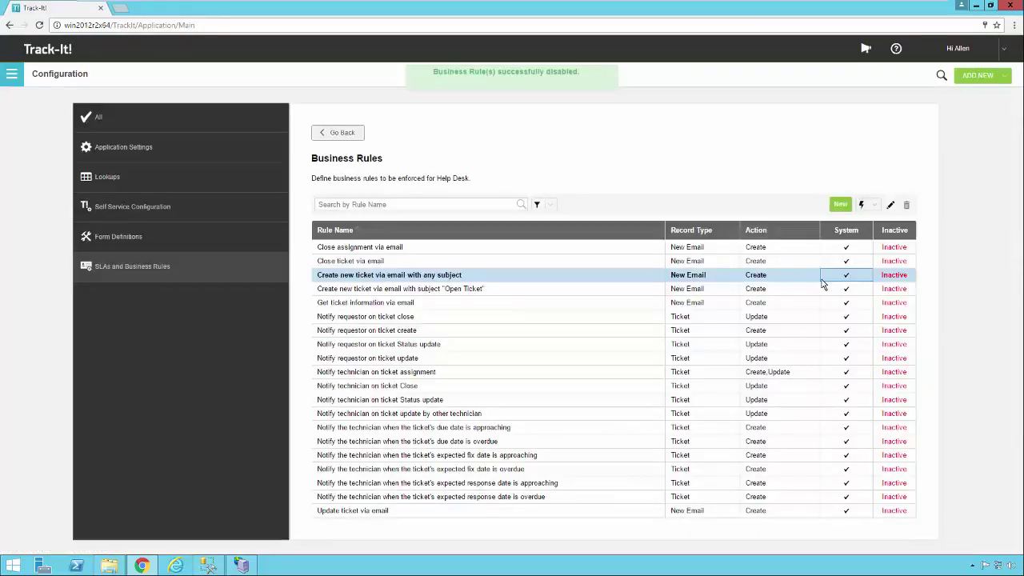
{"action": "left_click", "coordinate": [876, 205]}
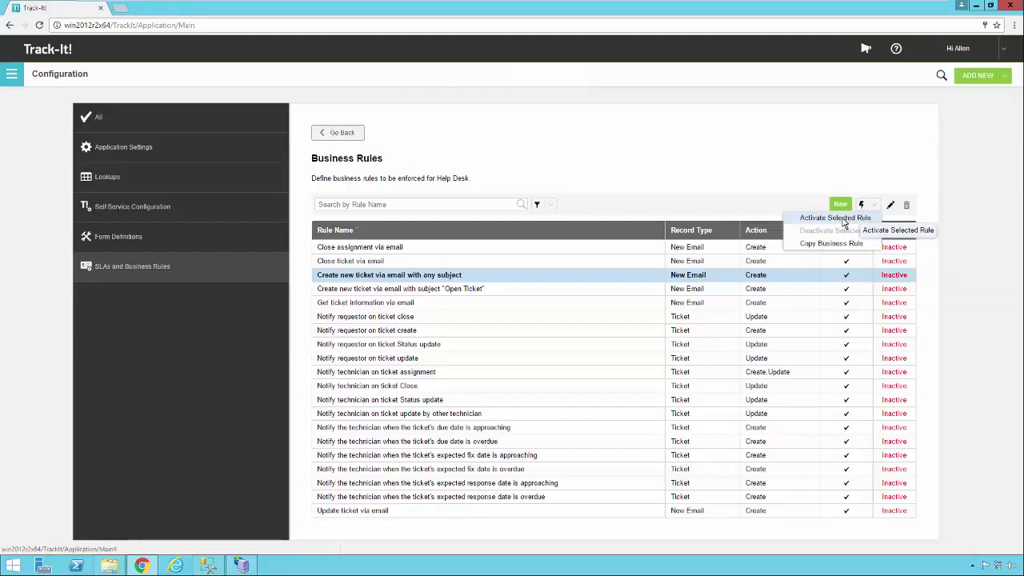
{"action": "left_click", "coordinate": [835, 217]}
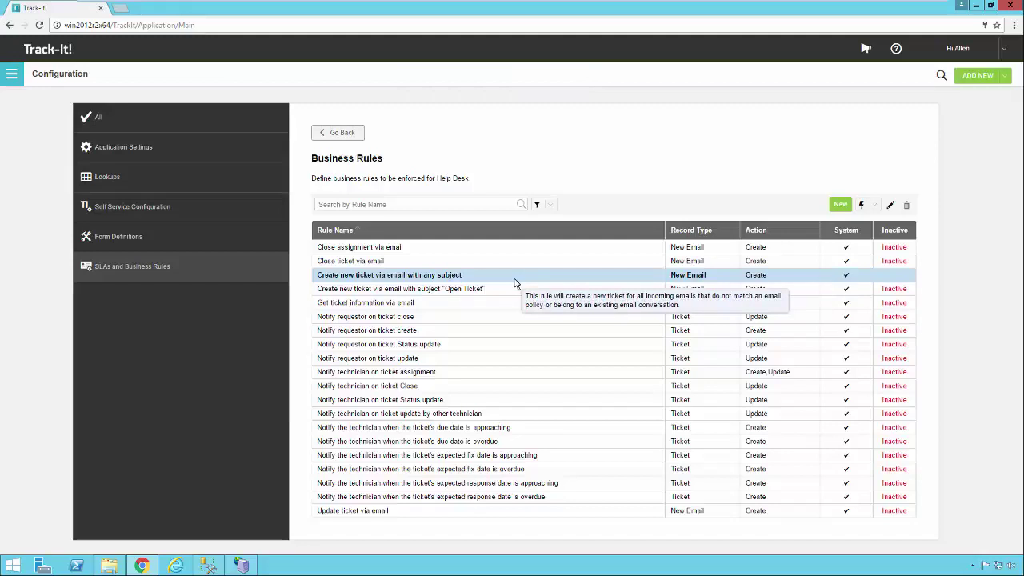
{"action": "left_click", "coordinate": [871, 206]}
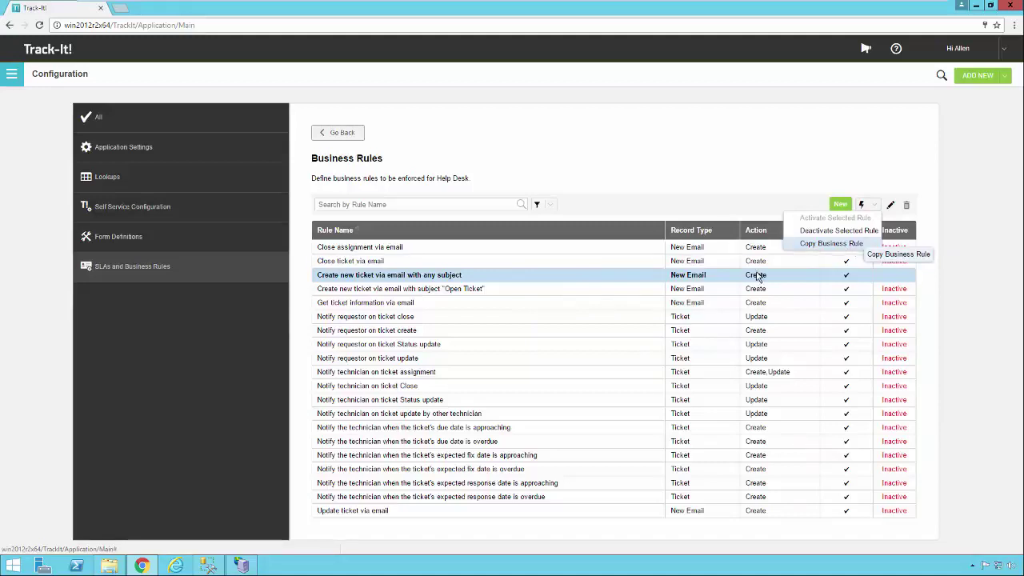
{"action": "left_click", "coordinate": [634, 283]}
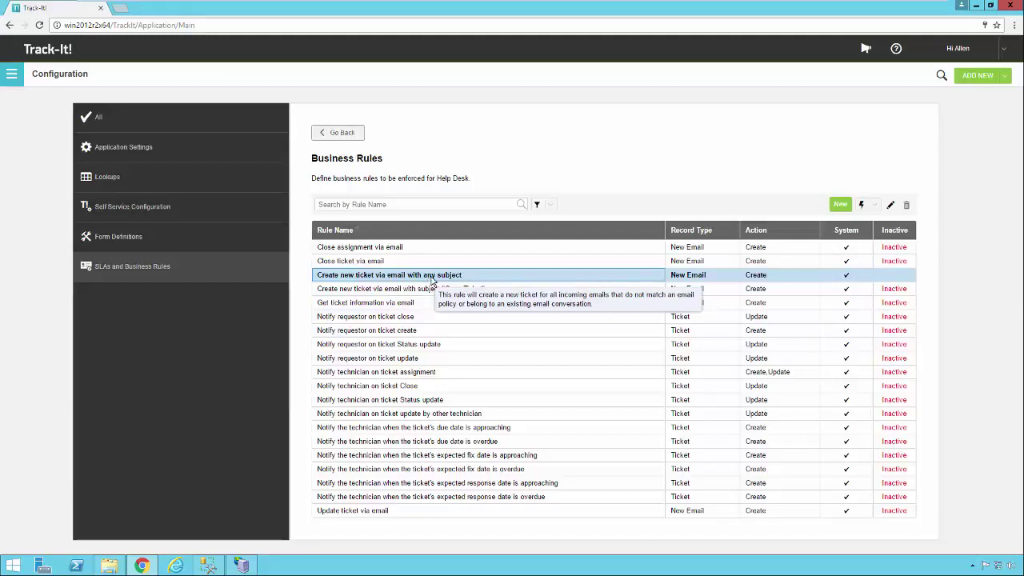
Step: Read the close ticket, close assignment, ticket info, update, notify-requestor and any-subject rule descriptions
{"action": "left_click", "coordinate": [470, 262]}
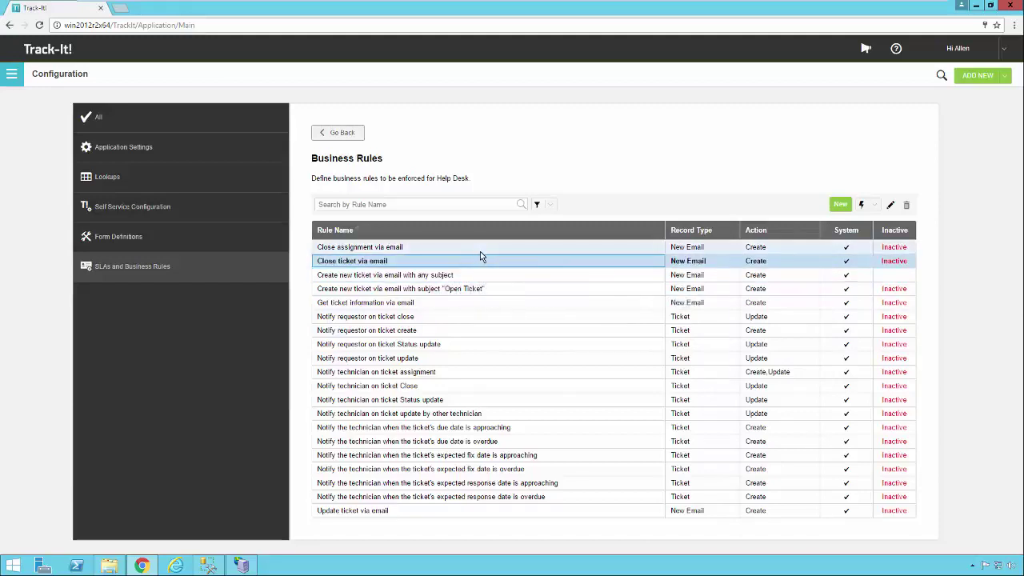
{"action": "left_click", "coordinate": [480, 248]}
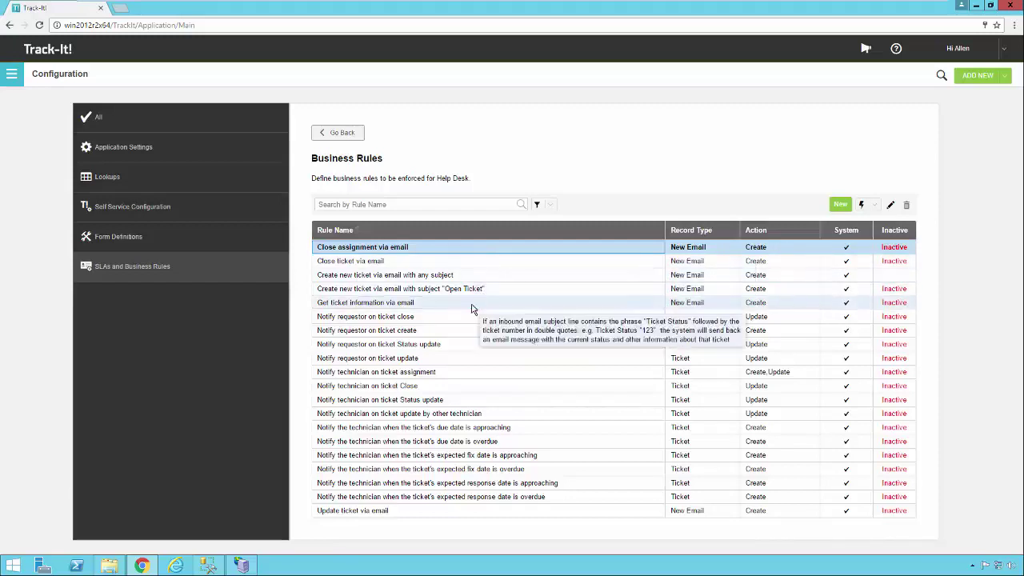
{"action": "left_click", "coordinate": [472, 307]}
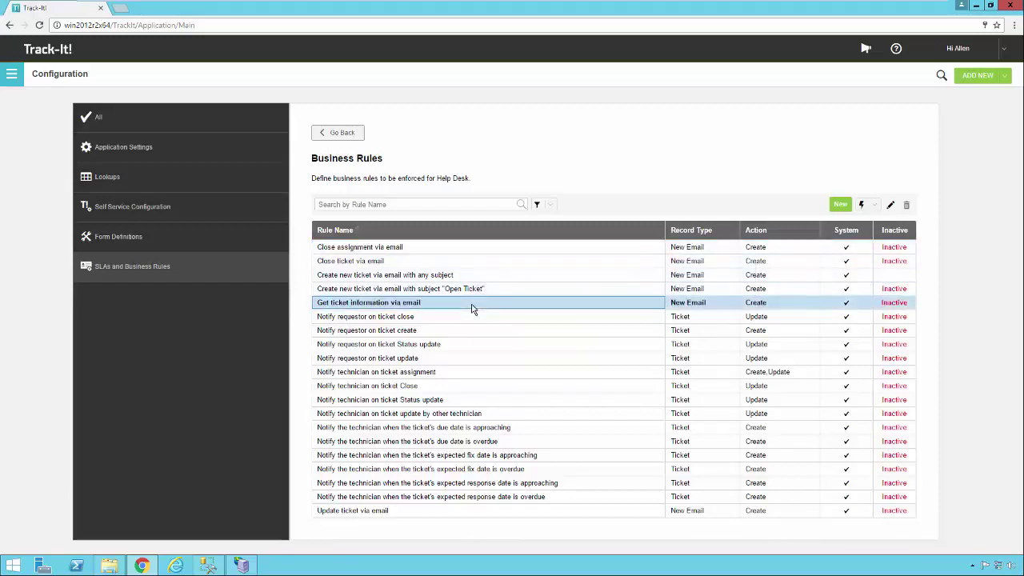
{"action": "left_click", "coordinate": [404, 510]}
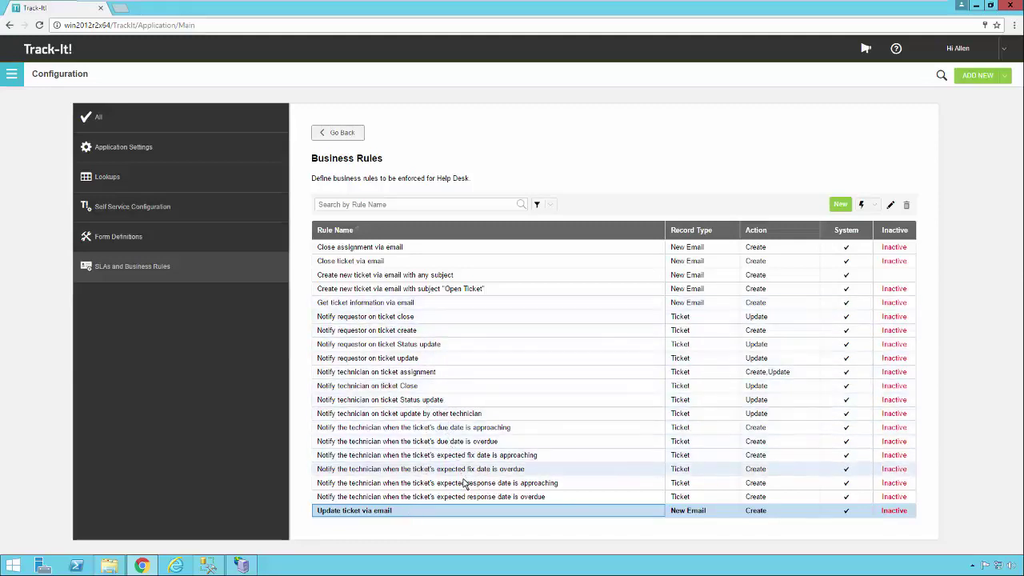
{"action": "mouse_move", "coordinate": [473, 499]}
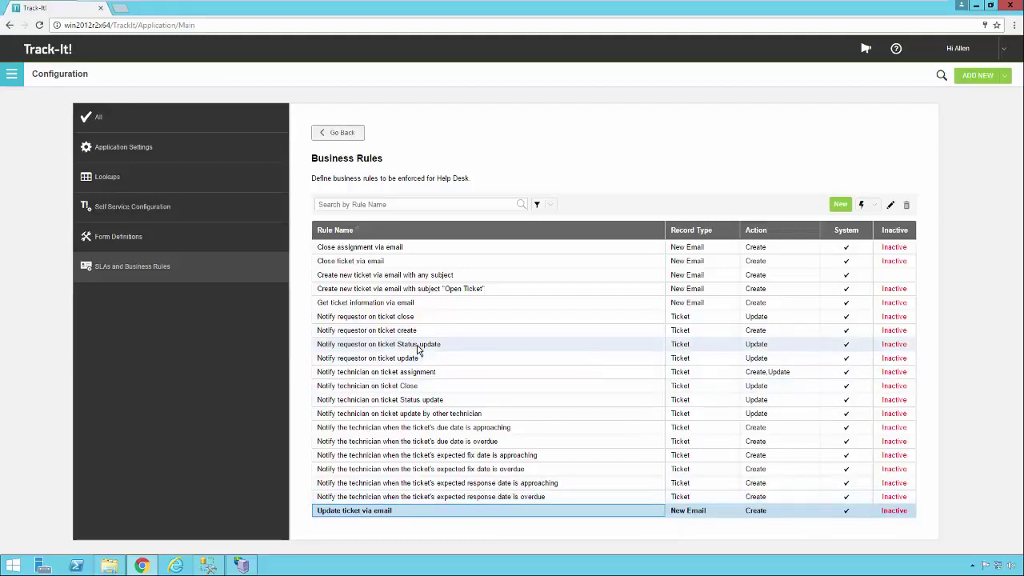
{"action": "left_click", "coordinate": [417, 346]}
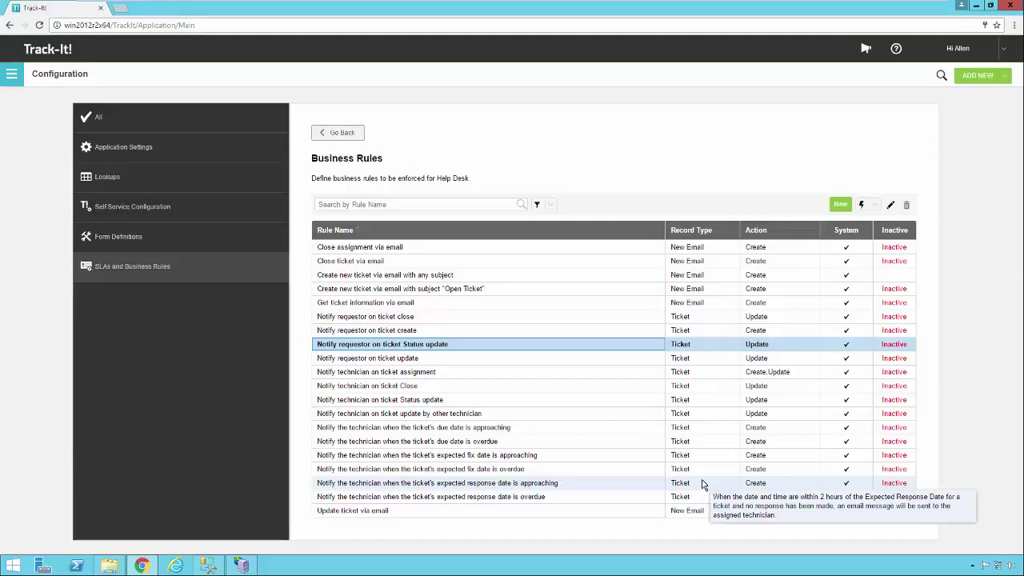
{"action": "left_click", "coordinate": [528, 274]}
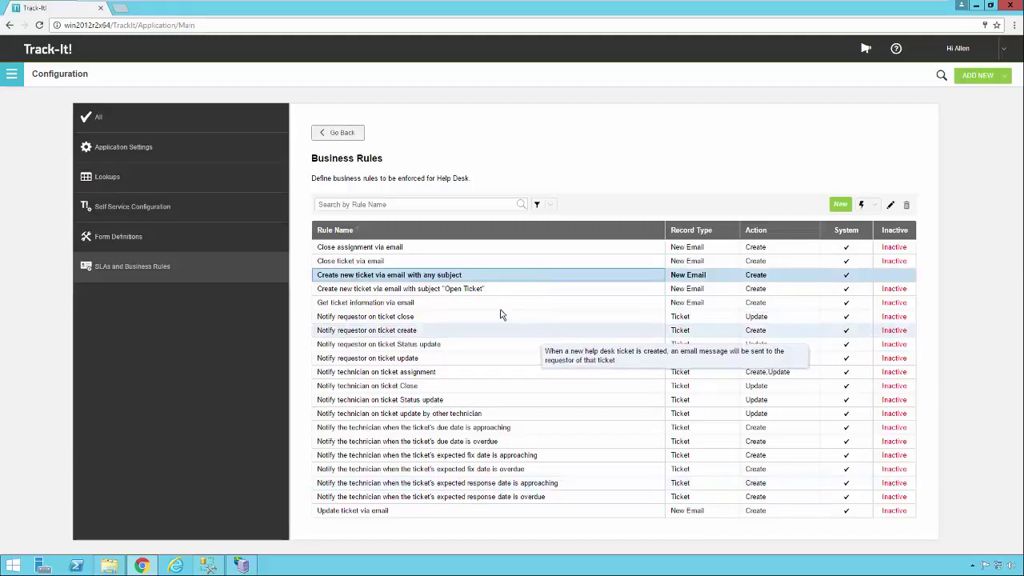
{"action": "left_click", "coordinate": [482, 274]}
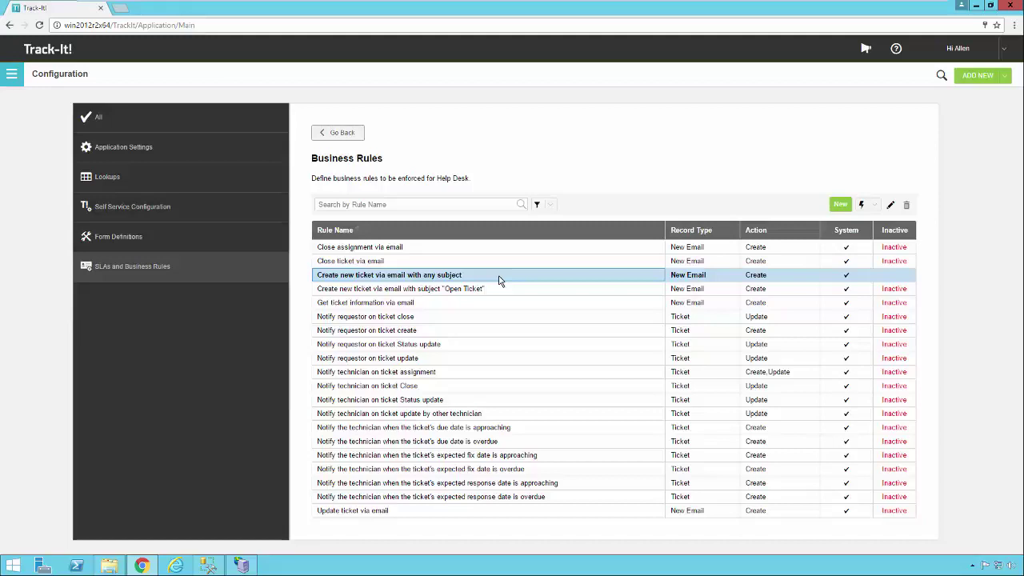
Step: Return to the overview, show All configuration categories, and open the Requestors list
{"action": "left_click", "coordinate": [336, 132]}
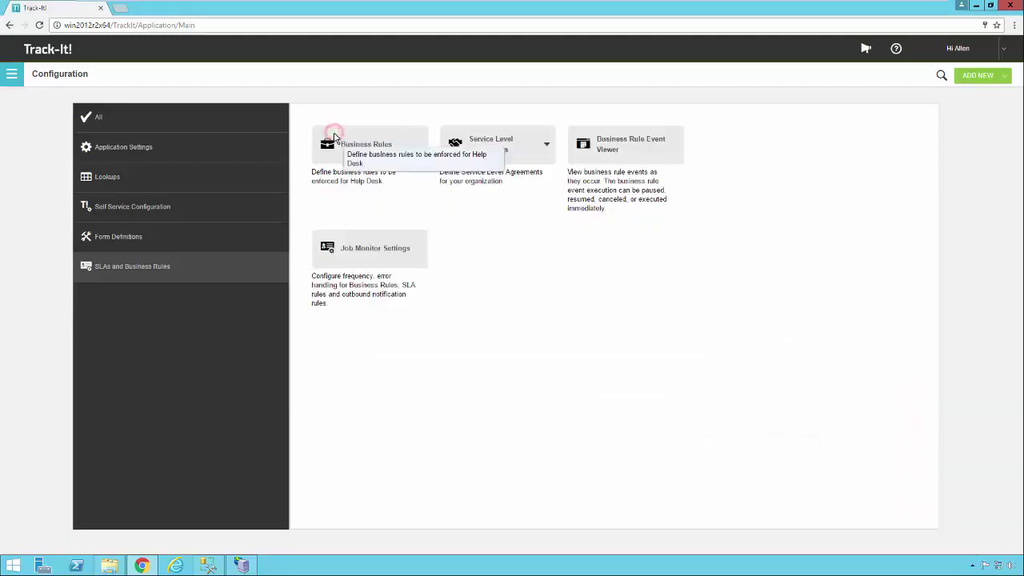
{"action": "left_click", "coordinate": [197, 130]}
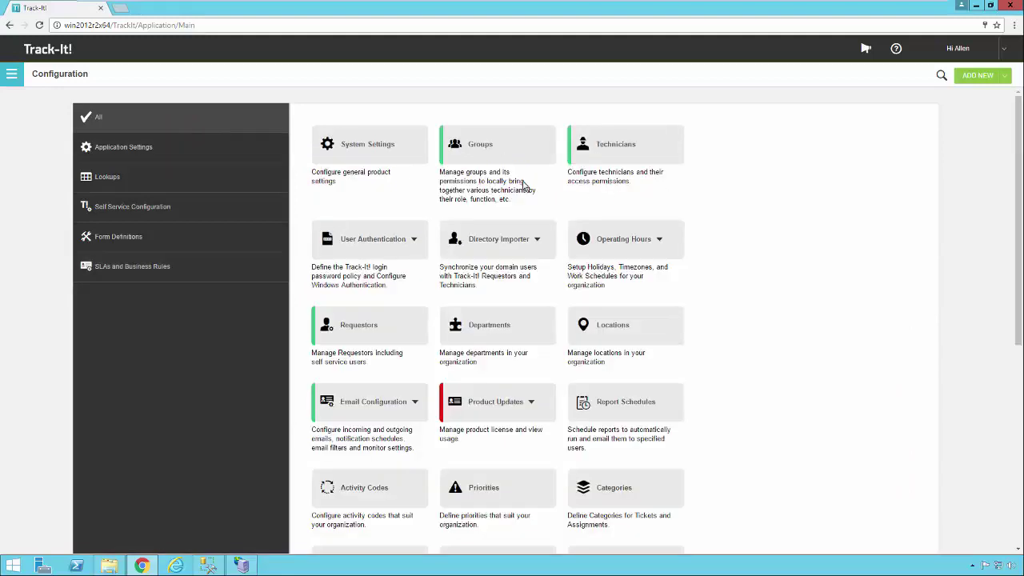
{"action": "left_click", "coordinate": [400, 325]}
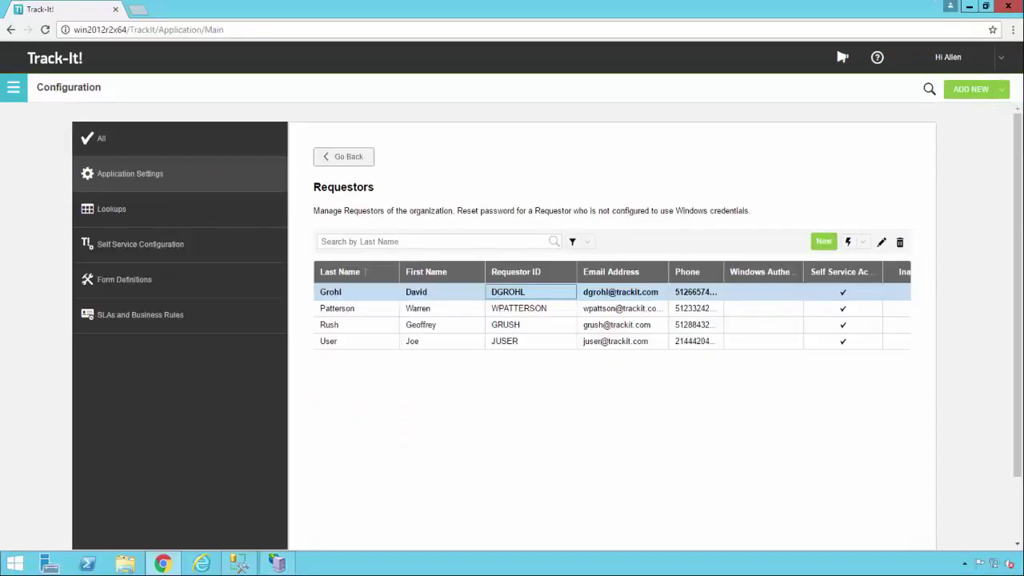